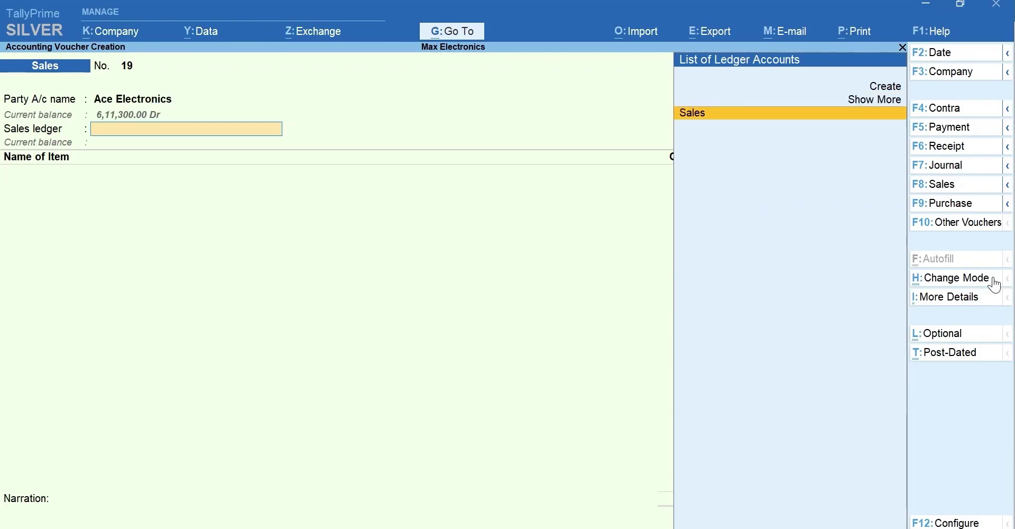
Choose the Sales ledger for the Ace Electronics voucher and add 1 Nos of Dell 17 Inch Monitor at the default rate.
{"action": "key", "text": "Return"}
{"action": "type", "text": "Dell"}
{"action": "key", "text": "Return"}
{"action": "type", "text": "1 Nos"}
{"action": "key", "text": "Return"}
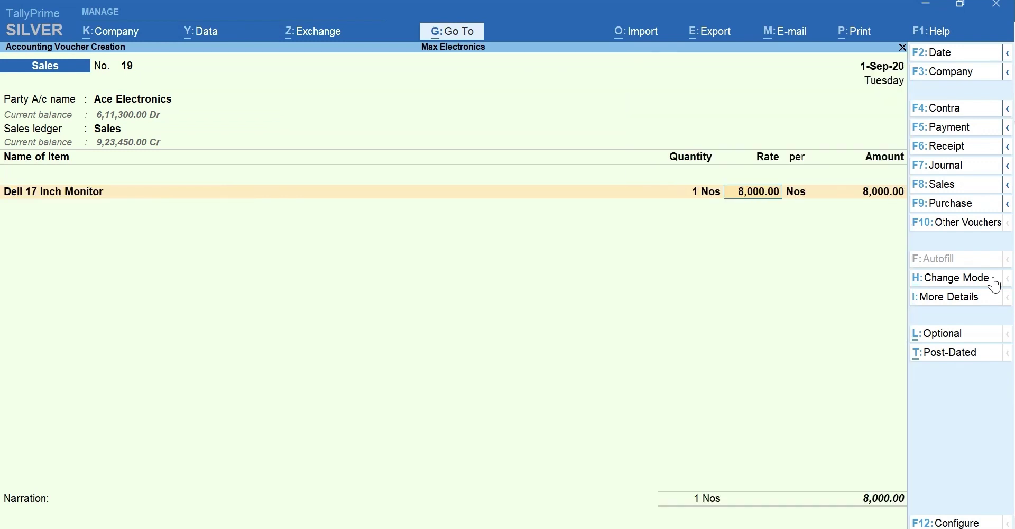
{"action": "key", "text": "Return"}
{"action": "key", "text": "Return"}
Add 2 Nos of Asus 16.6 inch Monitor to the sales voucher at the default rate.
{"action": "key", "text": "Down"}
{"action": "key", "text": "Down"}
{"action": "key", "text": "Down"}
{"action": "key", "text": "Return"}
{"action": "type", "text": "2"}
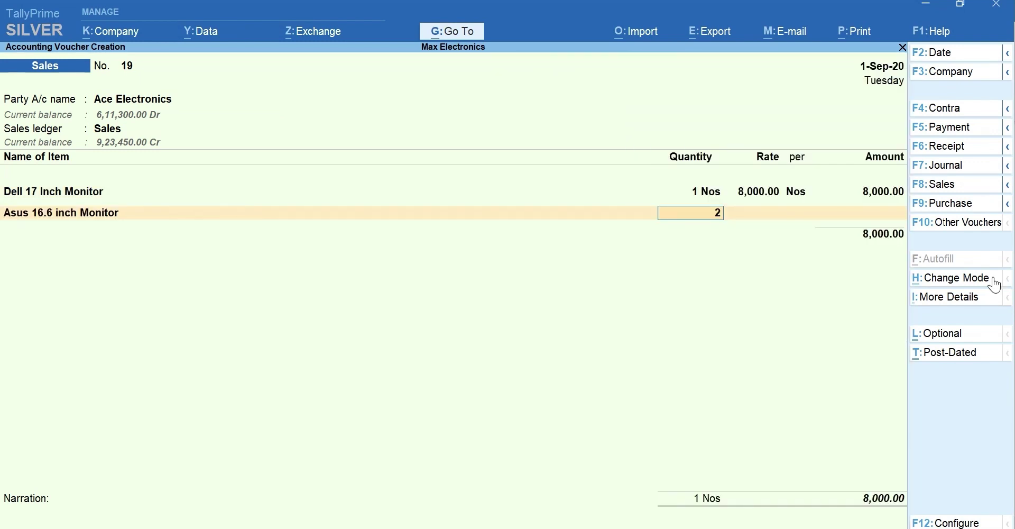
{"action": "key", "text": "Return"}
{"action": "key", "text": "Return"}
{"action": "key", "text": "Return"}
Add 3 Nos of Dell Wireless Mouse to the sales voucher at the default rate.
{"action": "key", "text": "Down"}
{"action": "key", "text": "Down"}
{"action": "key", "text": "Down"}
{"action": "key", "text": "Down"}
{"action": "key", "text": "Down"}
{"action": "key", "text": "Down"}
{"action": "key", "text": "Down"}
{"action": "key", "text": "Down"}
{"action": "key", "text": "Down"}
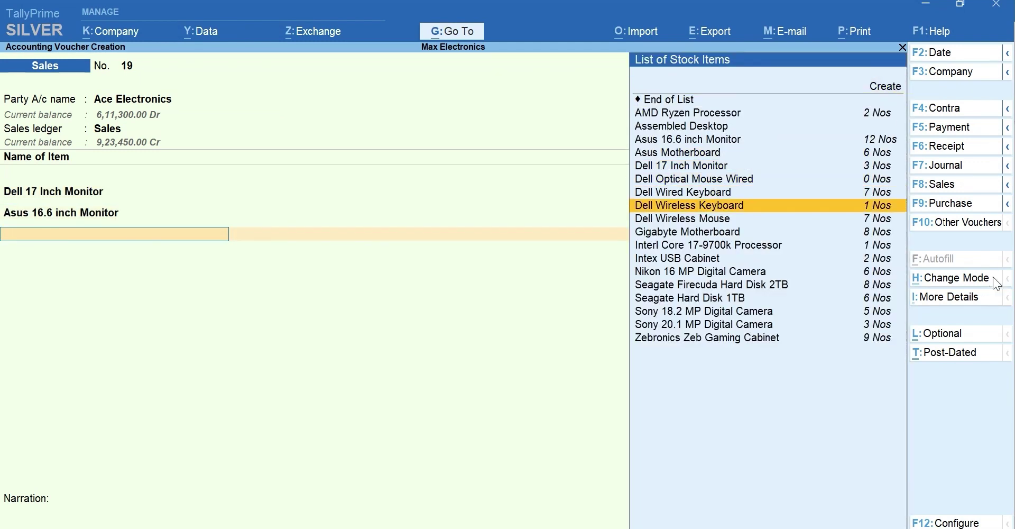
{"action": "key", "text": "Return"}
{"action": "type", "text": "3"}
{"action": "key", "text": "Return"}
{"action": "key", "text": "Return"}
{"action": "key", "text": "Return"}
{"action": "key", "text": "Return"}
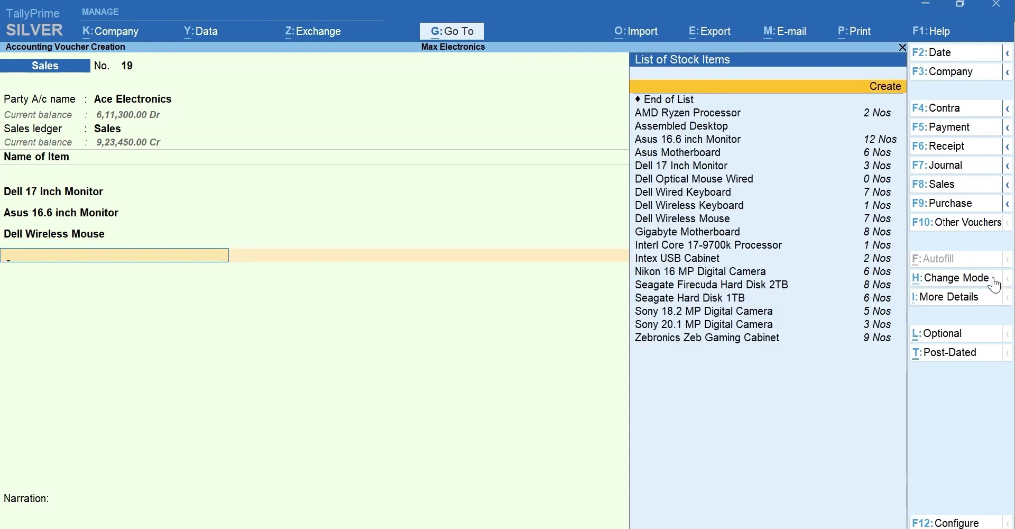
Add 2 Nos of Interl Core 17-9700k Processor to the sales voucher at the default rate.
{"action": "type", "text": "in"}
{"action": "key", "text": "Return"}
{"action": "type", "text": "2"}
{"action": "key", "text": "Return"}
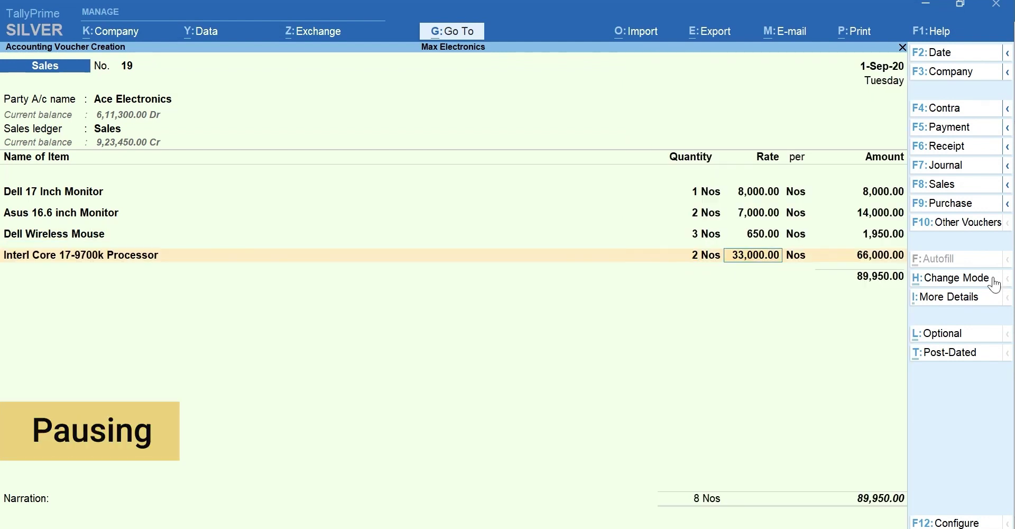
{"action": "key", "text": "Return"}
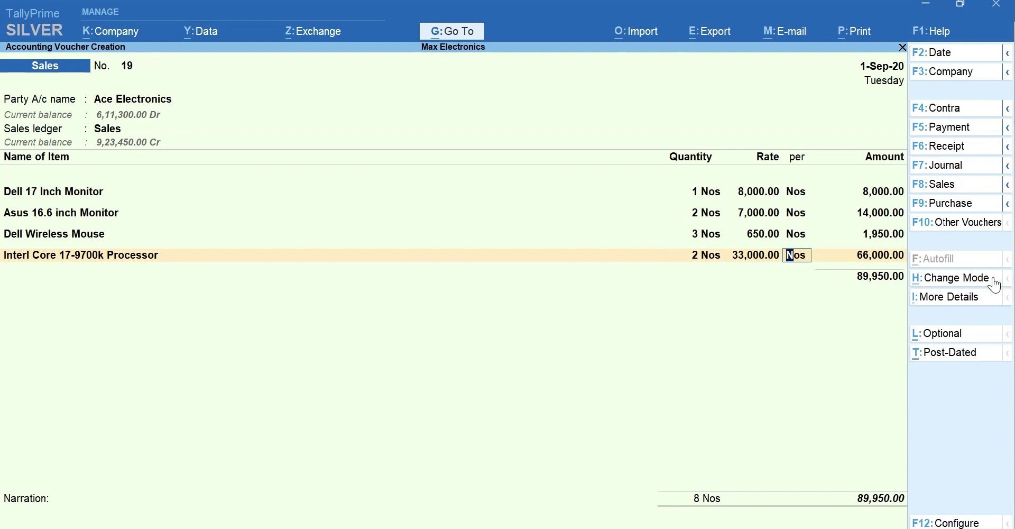
{"action": "key", "text": "Return"}
{"action": "key", "text": "Return"}
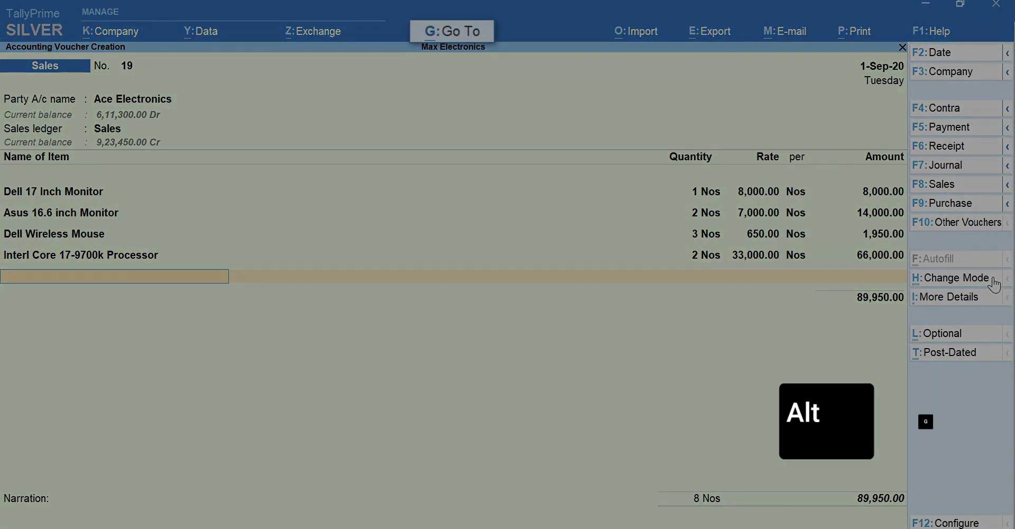
Open a new sales voucher through Go To while leaving the Ace Electronics voucher in progress.
{"action": "key", "text": "alt+g"}
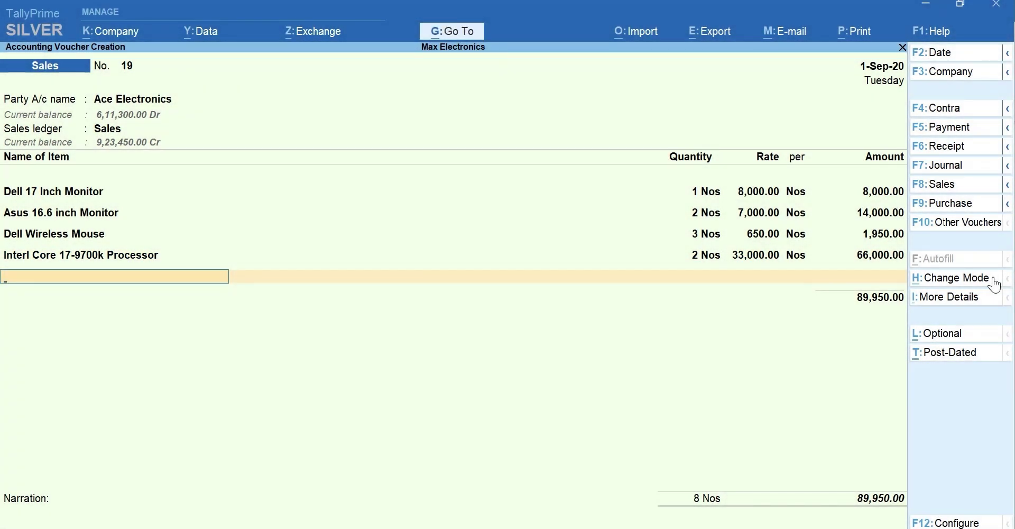
{"action": "key", "text": "Up"}
{"action": "key", "text": "Up"}
{"action": "key", "text": "Up"}
{"action": "key", "text": "Up"}
{"action": "key", "text": "Up"}
{"action": "key", "text": "Up"}
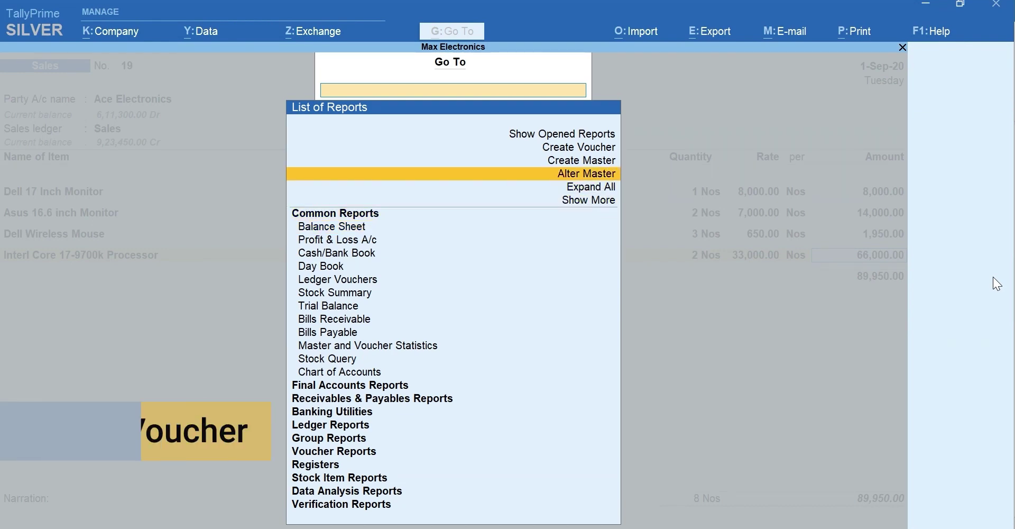
{"action": "key", "text": "Return"}
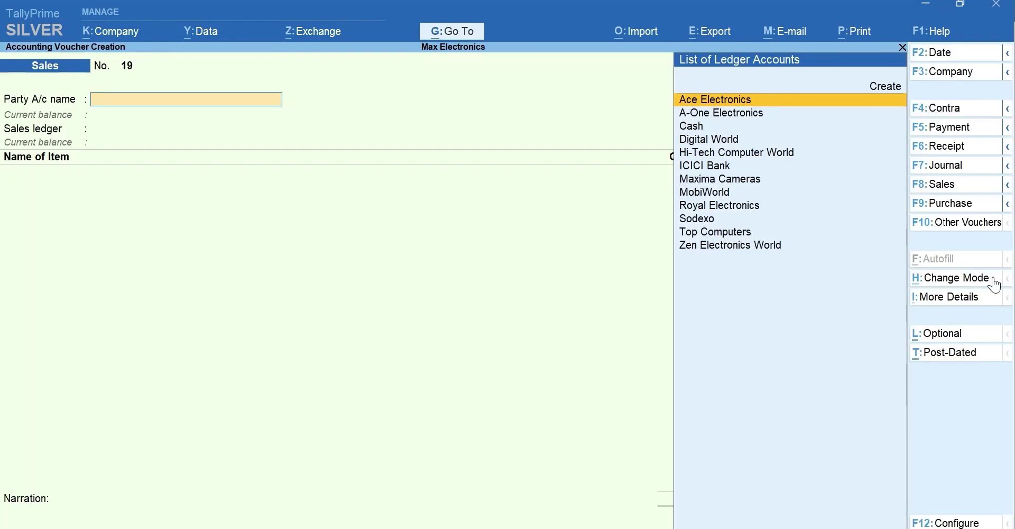
Set the new voucher's party to Hi-Tech Computer World and its sales ledger to Sales.
{"action": "type", "text": "h"}
{"action": "key", "text": "Return"}
{"action": "key", "text": "Return"}
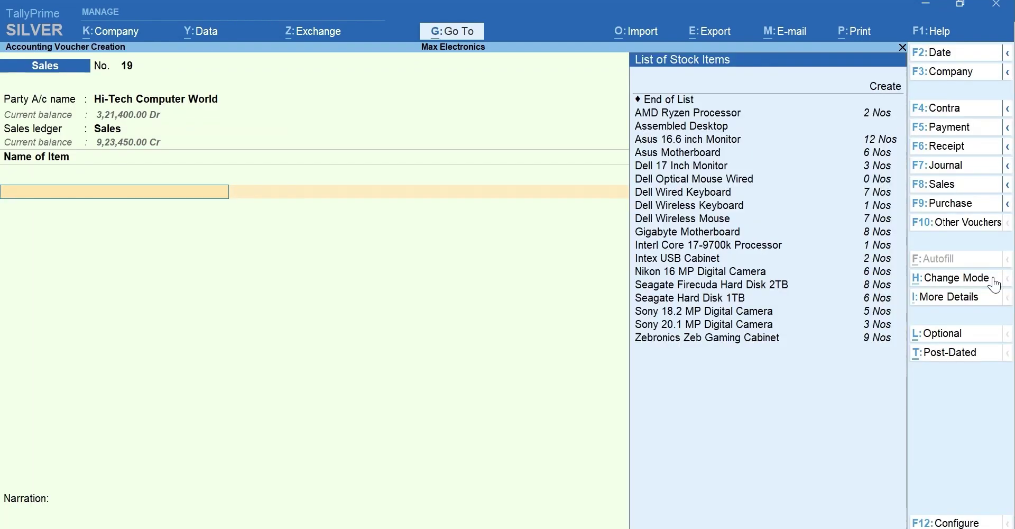
Add 3 Nos of Asus 16.6 inch Monitor at the default rate, end the item list and accept the Hi-Tech Computer World voucher.
{"action": "type", "text": "As"}
{"action": "key", "text": "Return"}
{"action": "type", "text": "3"}
{"action": "key", "text": "Return"}
{"action": "key", "text": "Return"}
{"action": "key", "text": "Return"}
{"action": "key", "text": "Return"}
{"action": "key", "text": "Return"}
{"action": "key", "text": "Return"}
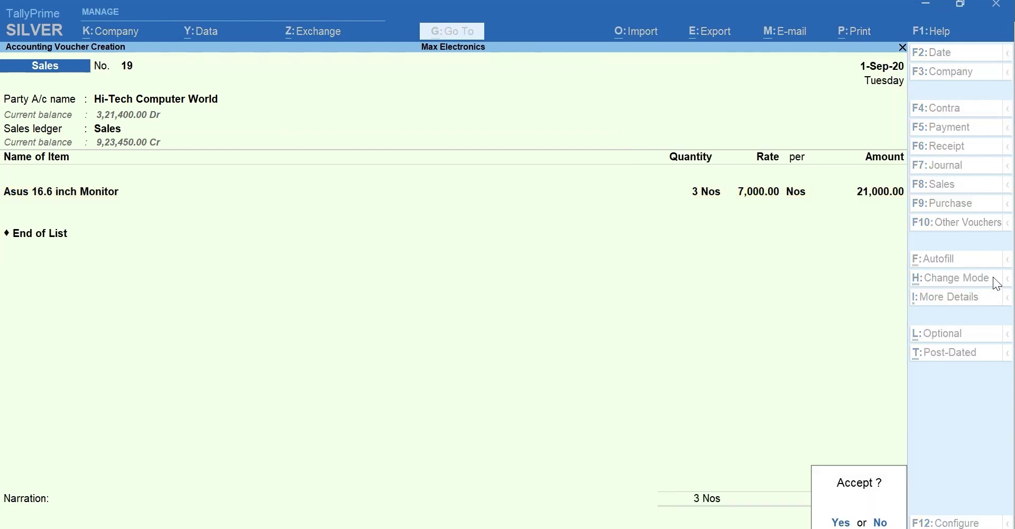
{"action": "key", "text": "Return"}
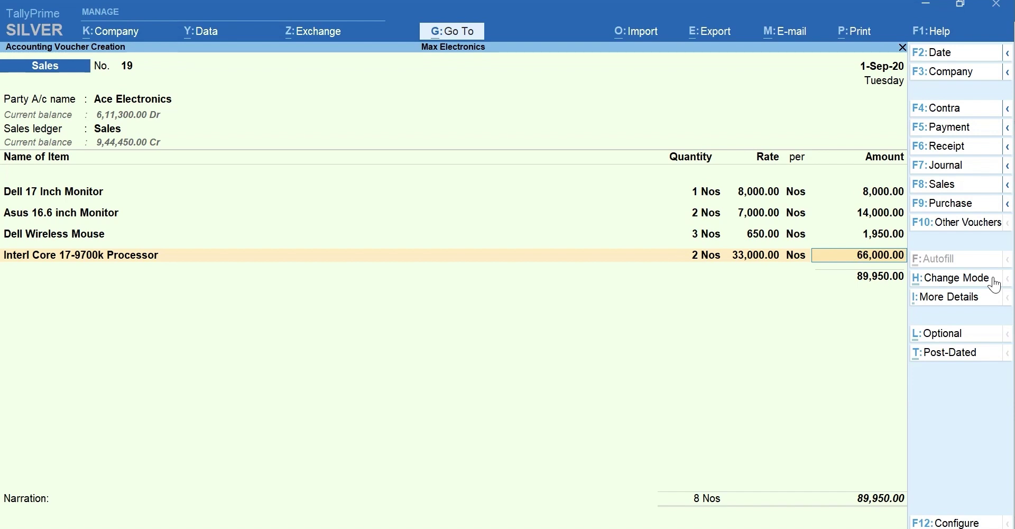
Resume the Ace Electronics voucher and add 1 Nos of Intex USB Cabinet at the default rate.
{"action": "key", "text": "Return"}
{"action": "key", "text": "Down"}
{"action": "key", "text": "Down"}
{"action": "key", "text": "Down"}
{"action": "key", "text": "Down"}
{"action": "key", "text": "Down"}
{"action": "key", "text": "Down"}
{"action": "key", "text": "Down"}
{"action": "key", "text": "Down"}
{"action": "key", "text": "Down"}
{"action": "key", "text": "Down"}
{"action": "key", "text": "Down"}
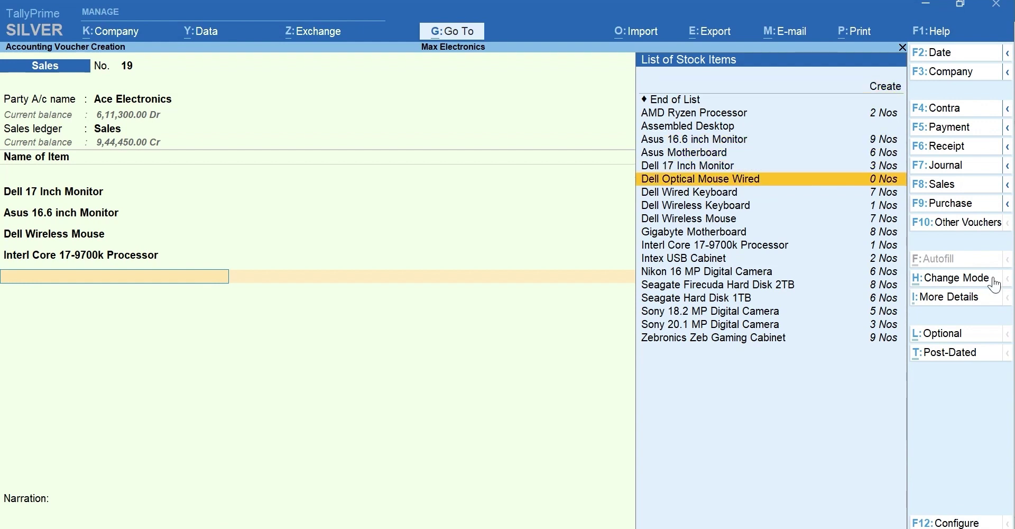
{"action": "key", "text": "Down"}
{"action": "key", "text": "Down"}
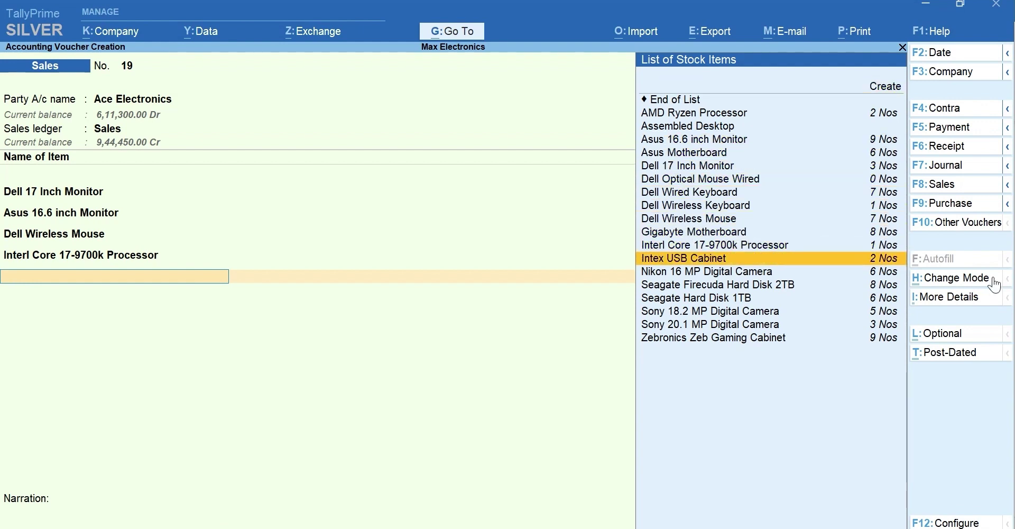
{"action": "key", "text": "Return"}
{"action": "type", "text": "1"}
{"action": "key", "text": "Return"}
{"action": "key", "text": "Return"}
{"action": "key", "text": "Return"}
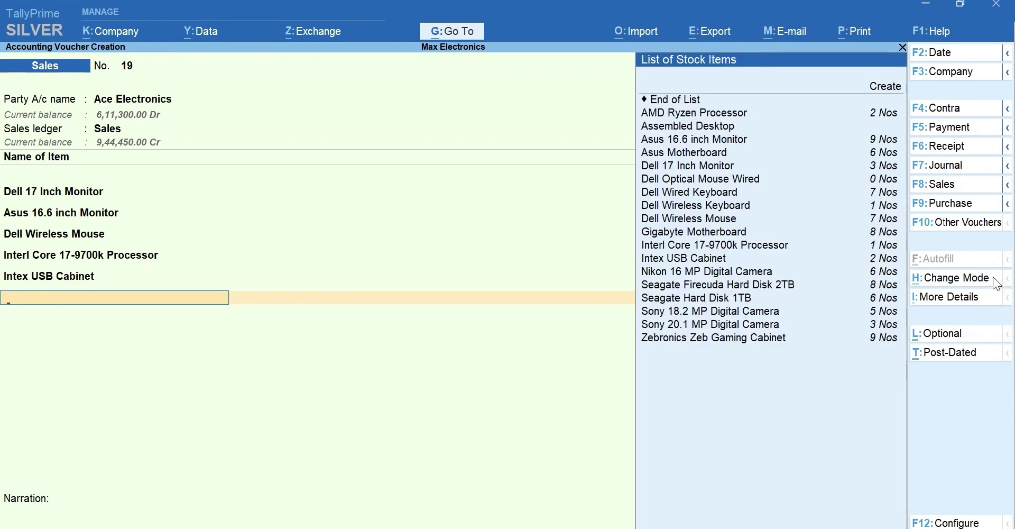
Add 1 Nos of Dell Wireless Keyboard to the Ace Electronics voucher at the default rate.
{"action": "key", "text": "Down"}
{"action": "key", "text": "Down"}
{"action": "key", "text": "Down"}
{"action": "key", "text": "Down"}
{"action": "key", "text": "Down"}
{"action": "key", "text": "Down"}
{"action": "key", "text": "Down"}
{"action": "key", "text": "Down"}
{"action": "key", "text": "Down"}
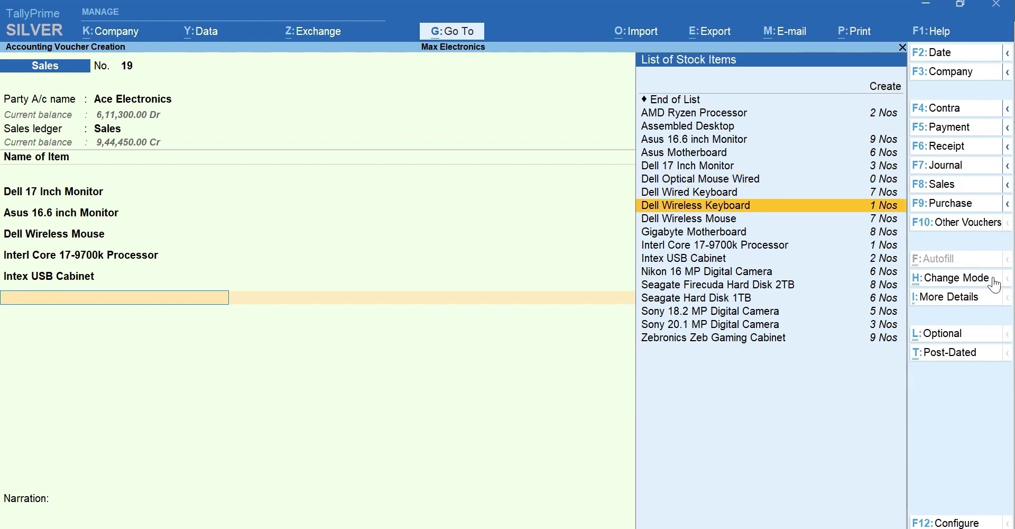
{"action": "key", "text": "Return"}
{"action": "type", "text": "1"}
{"action": "key", "text": "Return"}
{"action": "key", "text": "Return"}
{"action": "key", "text": "Return"}
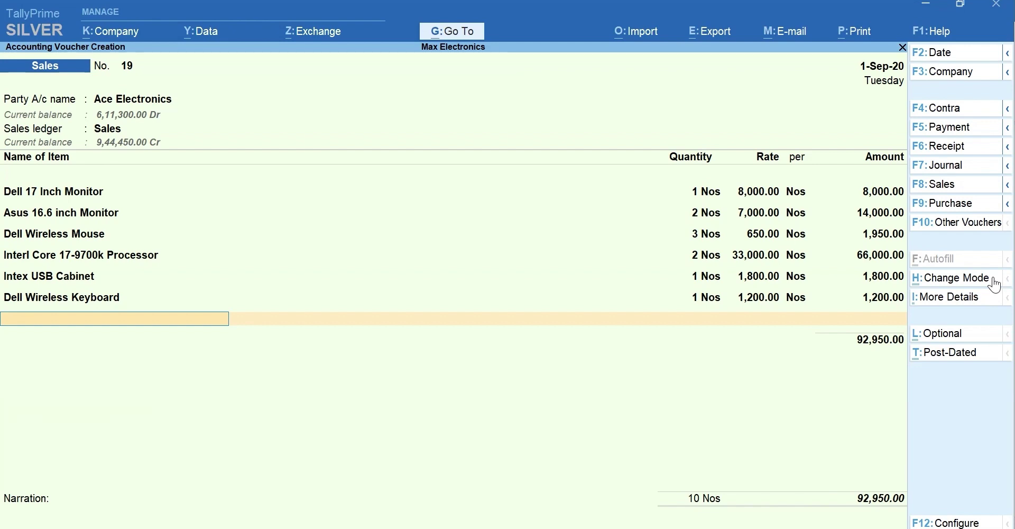
Check the Intex USB Cabinet's monthly stock through the Stock Summary's Cabinet group, and return to the Ace Electronics voucher.
{"action": "key", "text": "alt+g"}
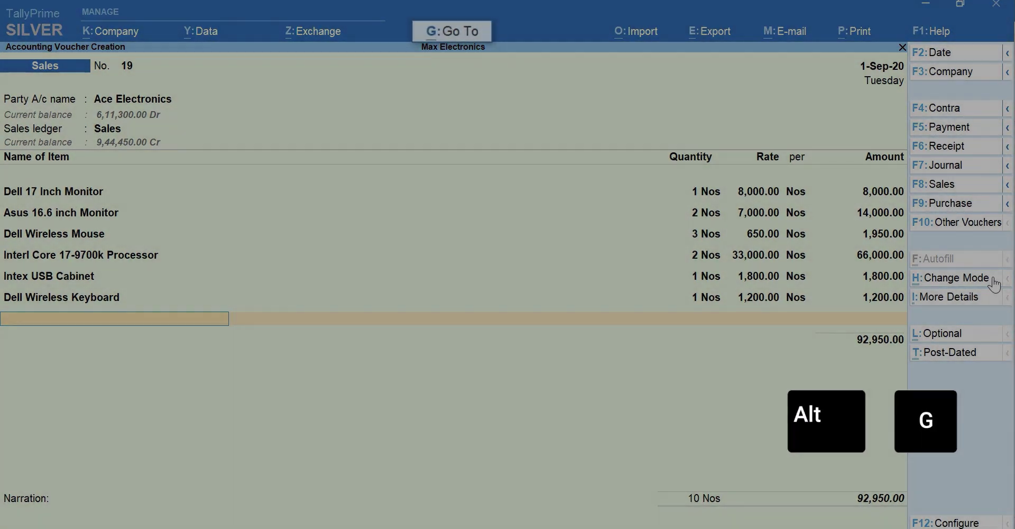
{"action": "type", "text": "Stock"}
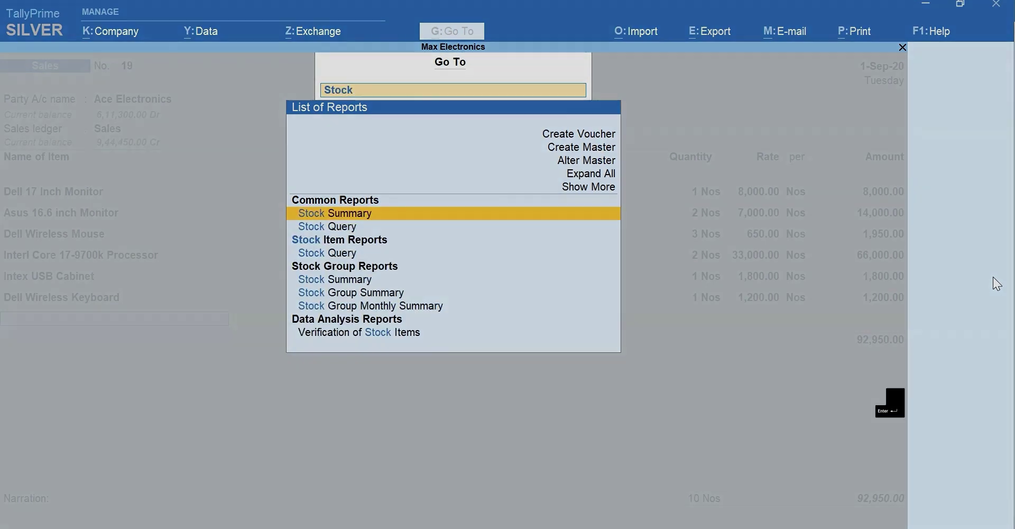
{"action": "key", "text": "Return"}
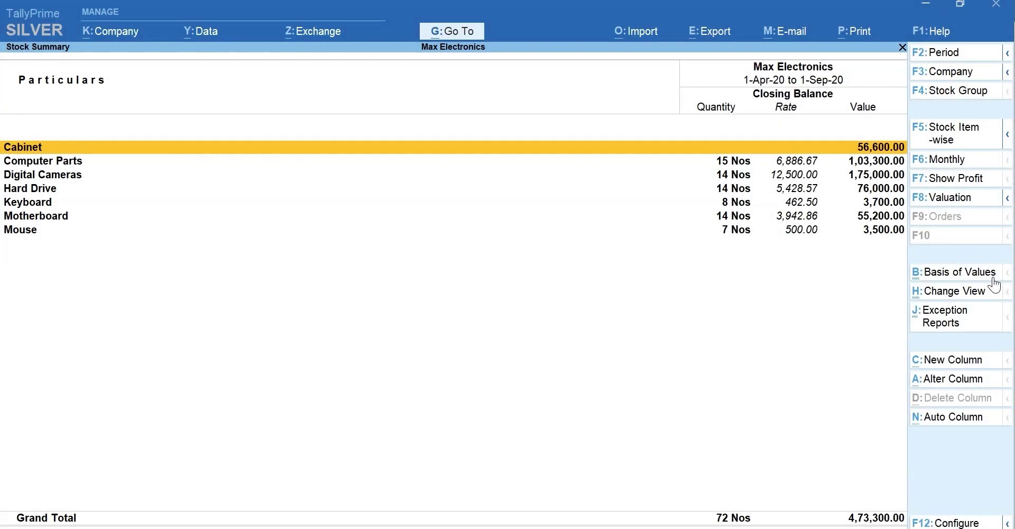
{"action": "key", "text": "Return"}
{"action": "key", "text": "Return"}
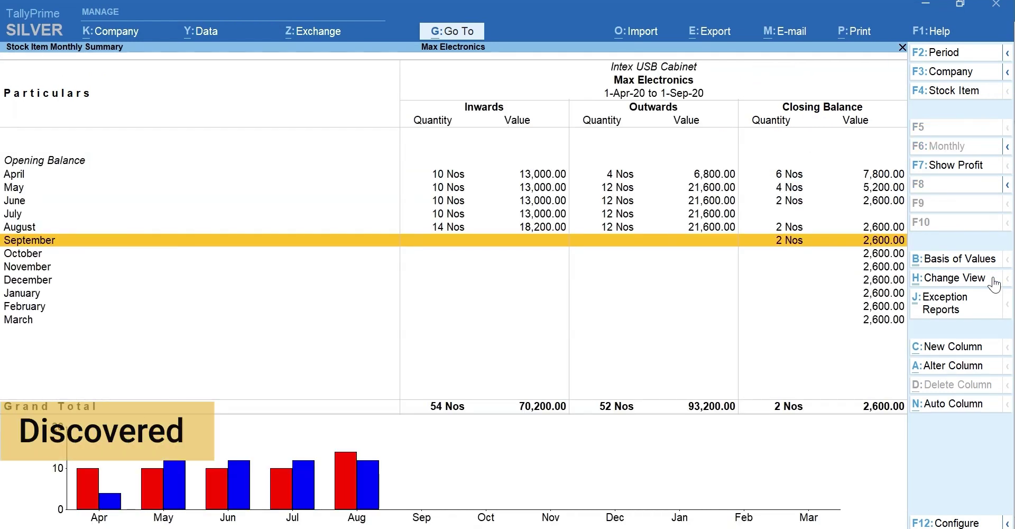
{"action": "key", "text": "Escape"}
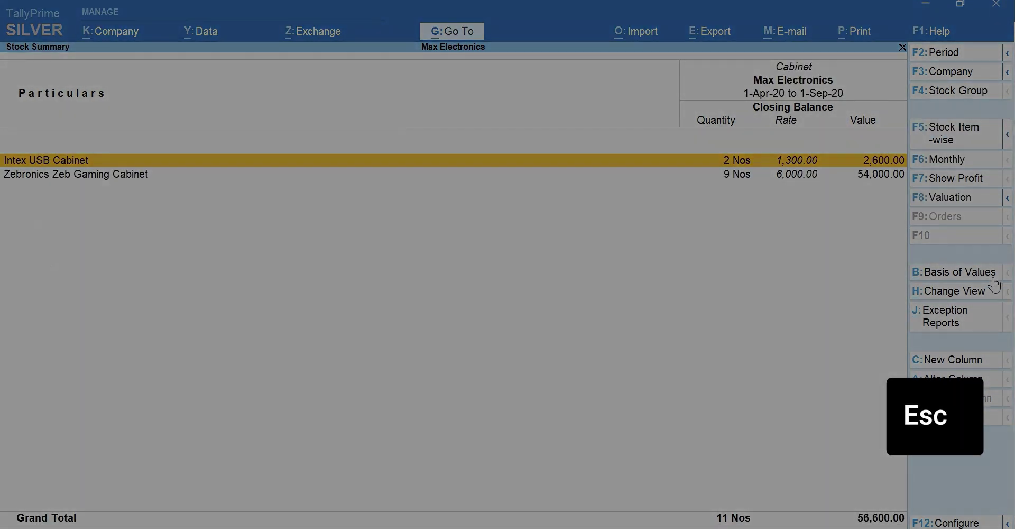
{"action": "key", "text": "Escape"}
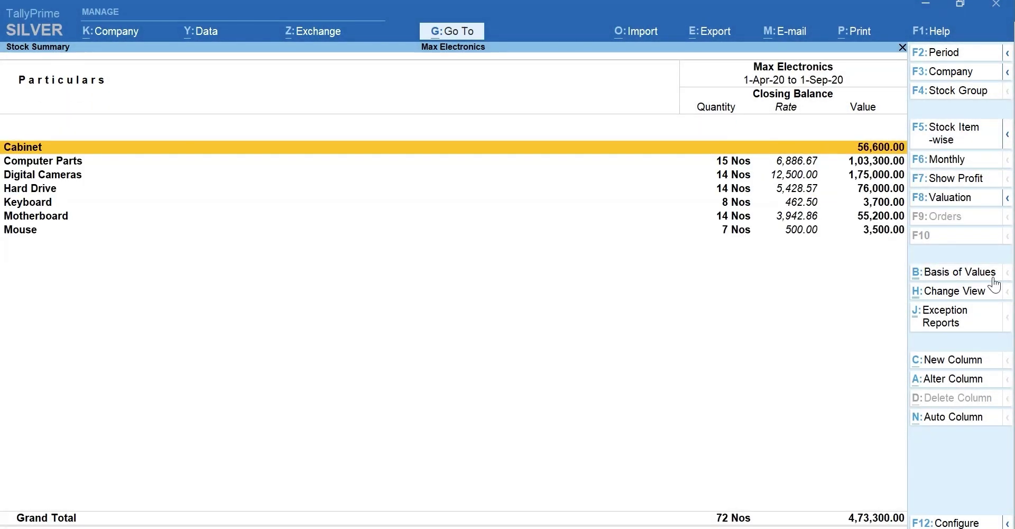
{"action": "key", "text": "Escape"}
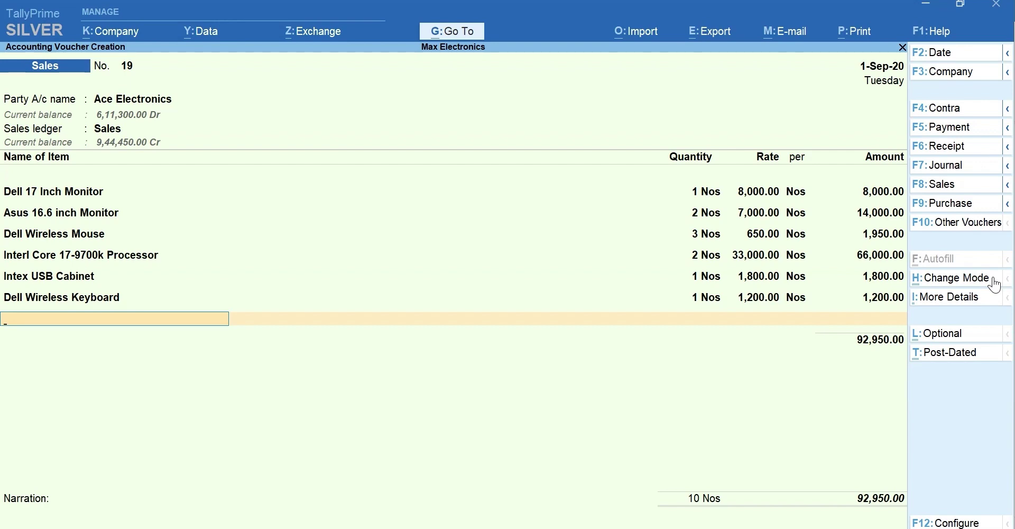
Print the Ledger Outstandings report from within the sales voucher, using Microsoft Print to PDF.
{"action": "key", "text": "alt+p"}
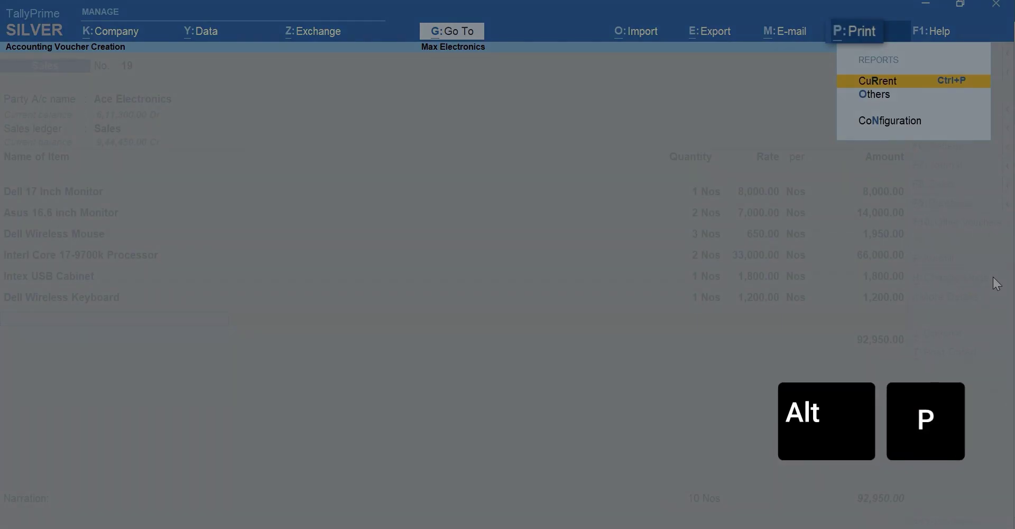
{"action": "key", "text": "Down"}
{"action": "key", "text": "Return"}
{"action": "type", "text": "Le"}
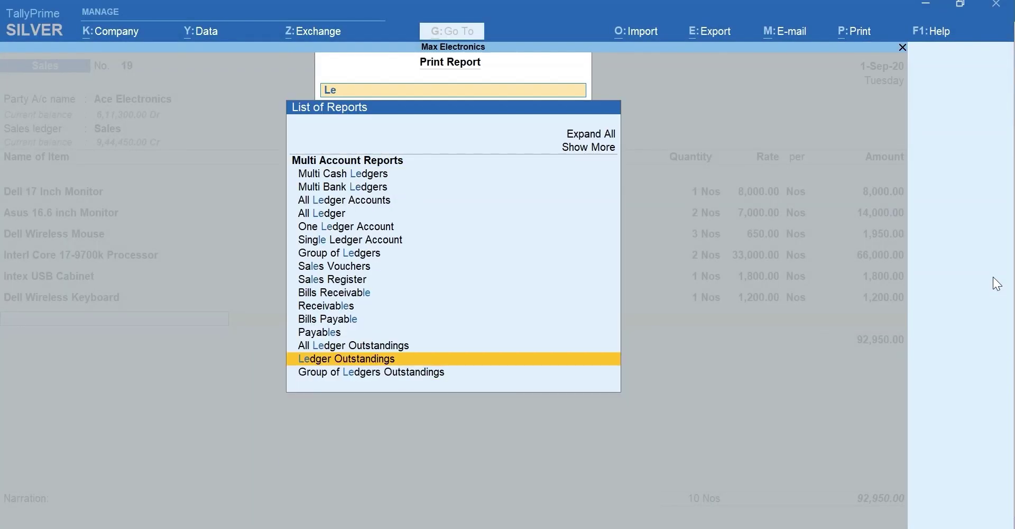
{"action": "type", "text": "dg"}
{"action": "key", "text": "Return"}
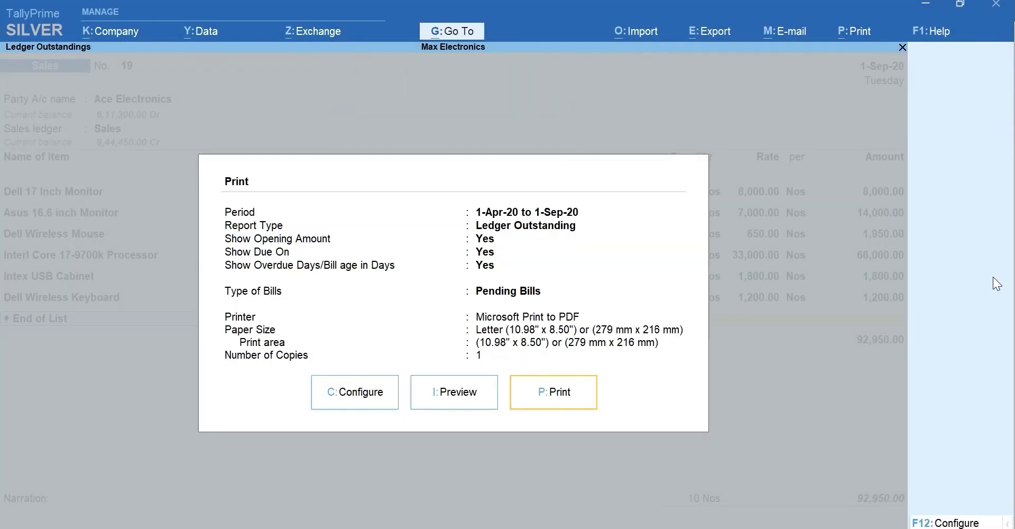
{"action": "key", "text": "Return"}
{"action": "key", "text": "Escape"}
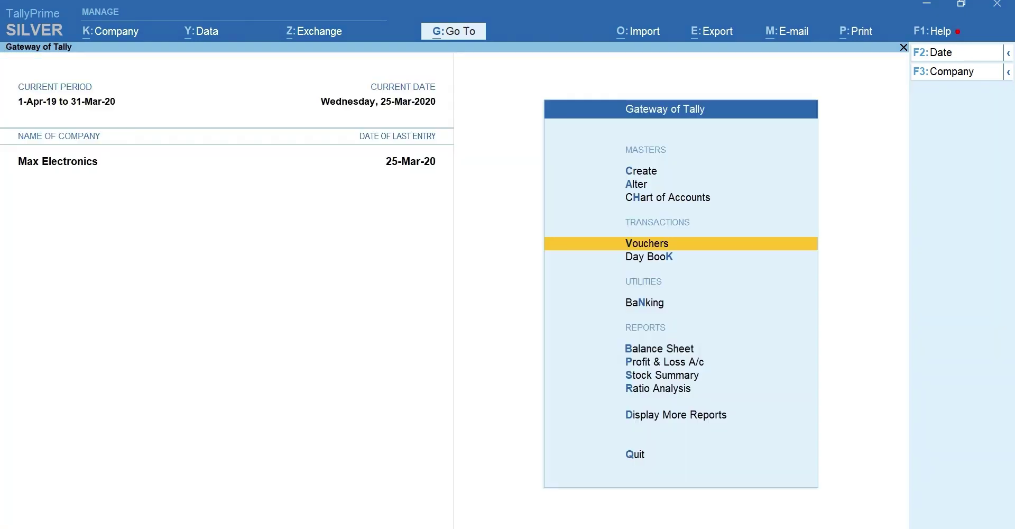
Open the Balance Sheet of Max Electronics and show it in detailed format.
{"action": "key", "text": "b"}
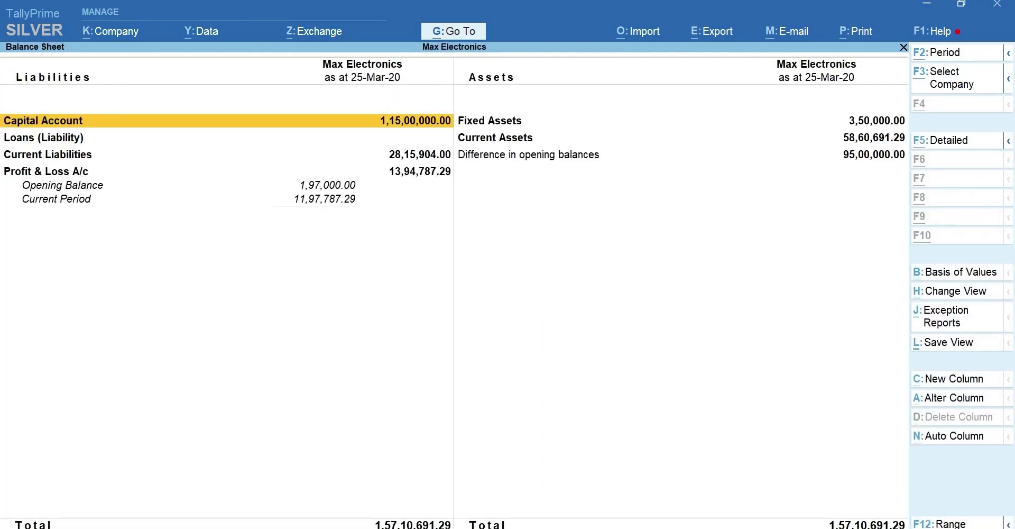
{"action": "key", "text": "alt+F5"}
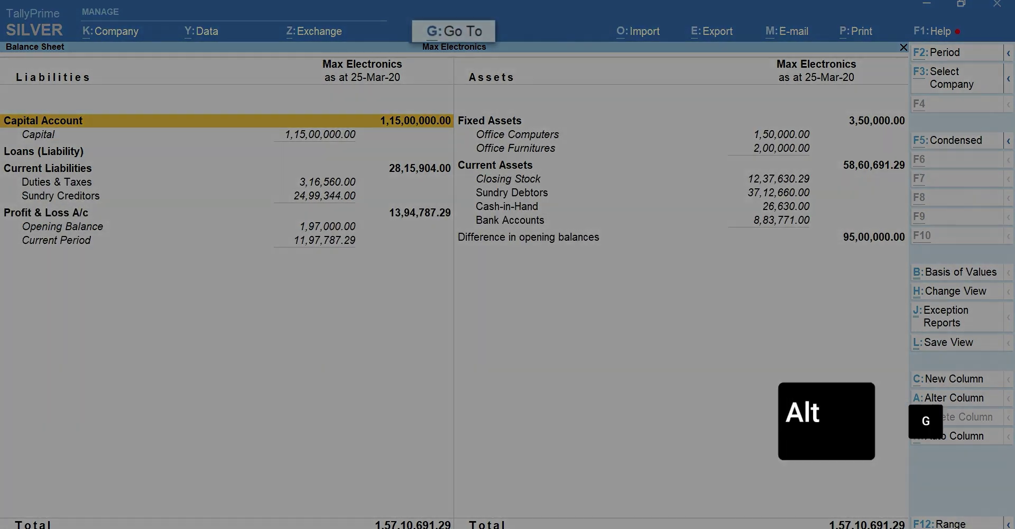
Open the ledger creation form from the Balance Sheet using the Create Master option in Go To.
{"action": "key", "text": "alt+g"}
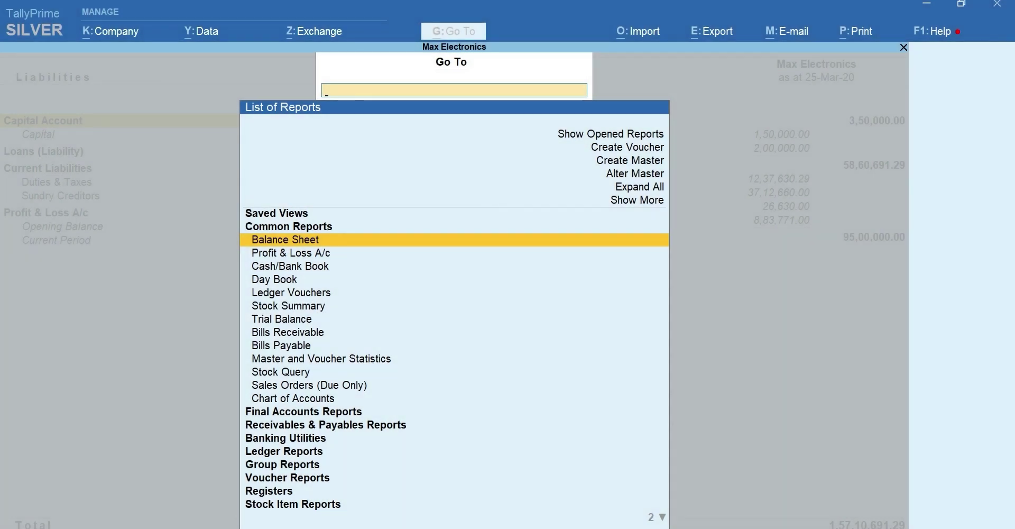
{"action": "key", "text": "Up"}
{"action": "key", "text": "Up"}
{"action": "key", "text": "Up"}
{"action": "key", "text": "Up"}
{"action": "key", "text": "Up"}
{"action": "key", "text": "Up"}
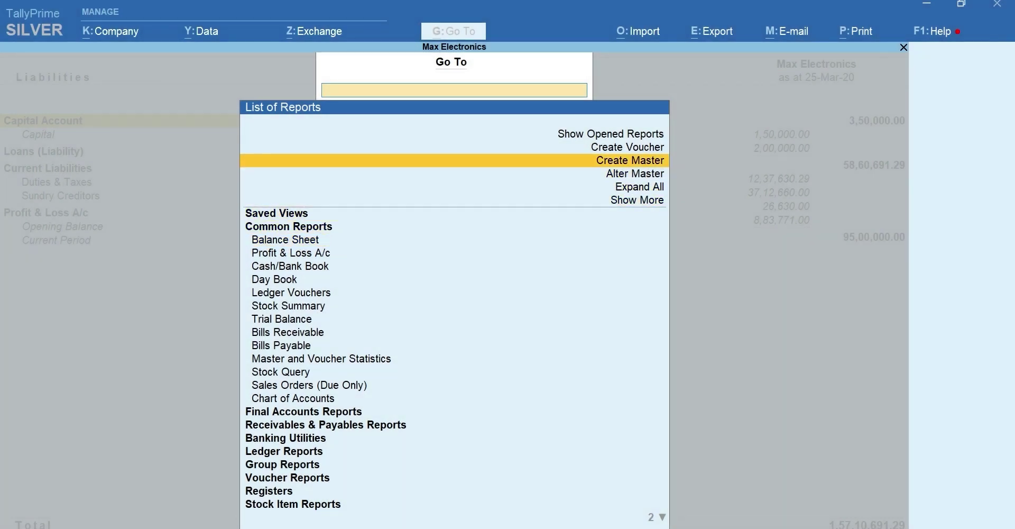
{"action": "key", "text": "Return"}
{"action": "key", "text": "Down"}
{"action": "key", "text": "Return"}
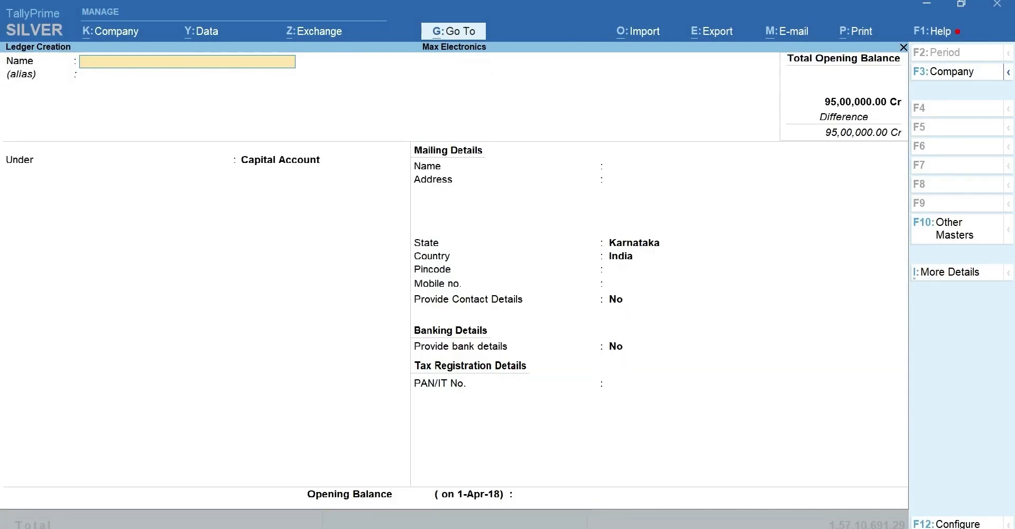
Create a ledger named Land under Fixed Assets with an opening balance of 95,00,000.00 Dr.
{"action": "type", "text": "Land"}
{"action": "key", "text": "Return"}
{"action": "type", "text": "fix"}
{"action": "key", "text": "Return"}
{"action": "key", "text": "Return"}
{"action": "type", "text": "95000"}
{"action": "key", "text": "Return"}
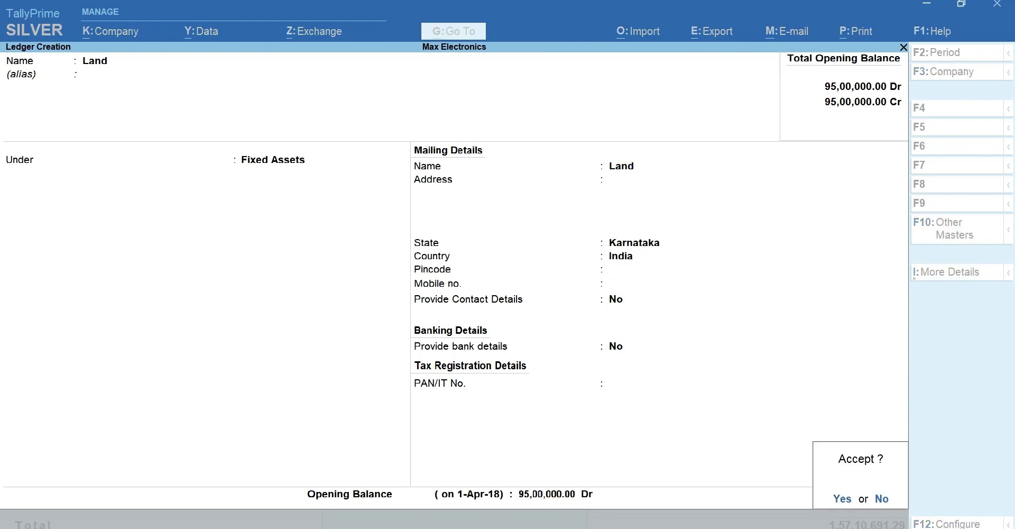
{"action": "key", "text": "Return"}
Leave ledger creation, return to the Balance Sheet and check the Land entry under Fixed Assets.
{"action": "key", "text": "Escape"}
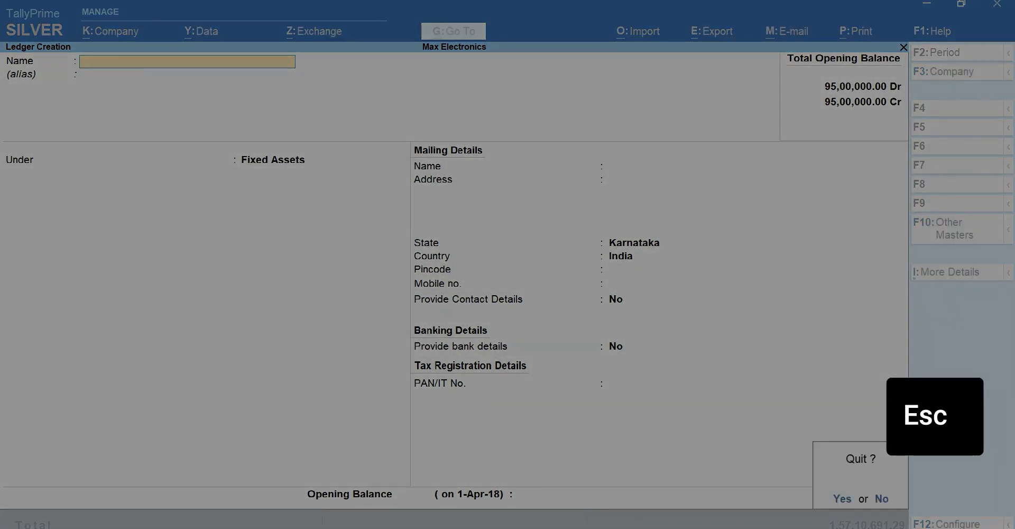
{"action": "key", "text": "Escape"}
{"action": "key", "text": "Escape"}
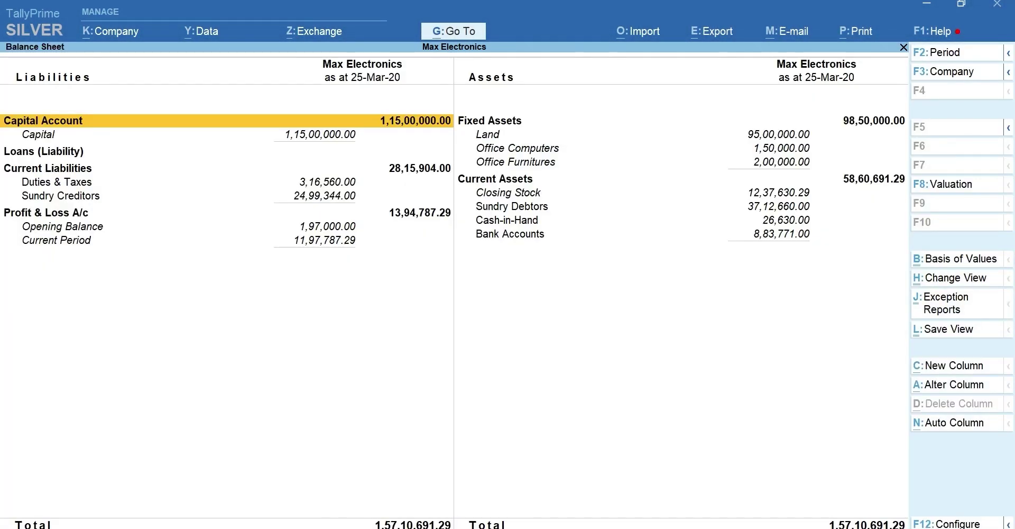
{"action": "left_click", "coordinate": [489, 121]}
{"action": "left_click", "coordinate": [487, 133]}
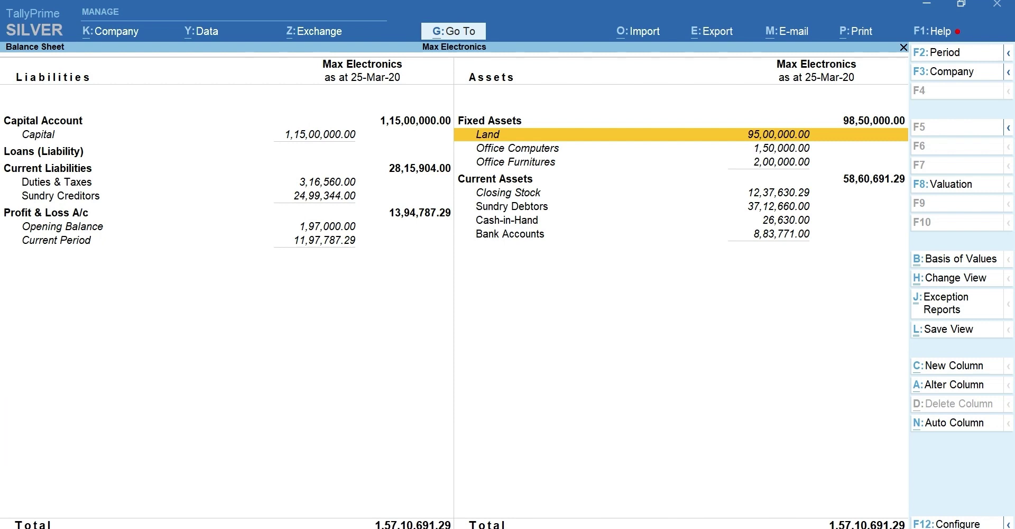
Start a new sales voucher from within the Balance Sheet using Go To, keeping the report open.
{"action": "key", "text": "alt+g"}
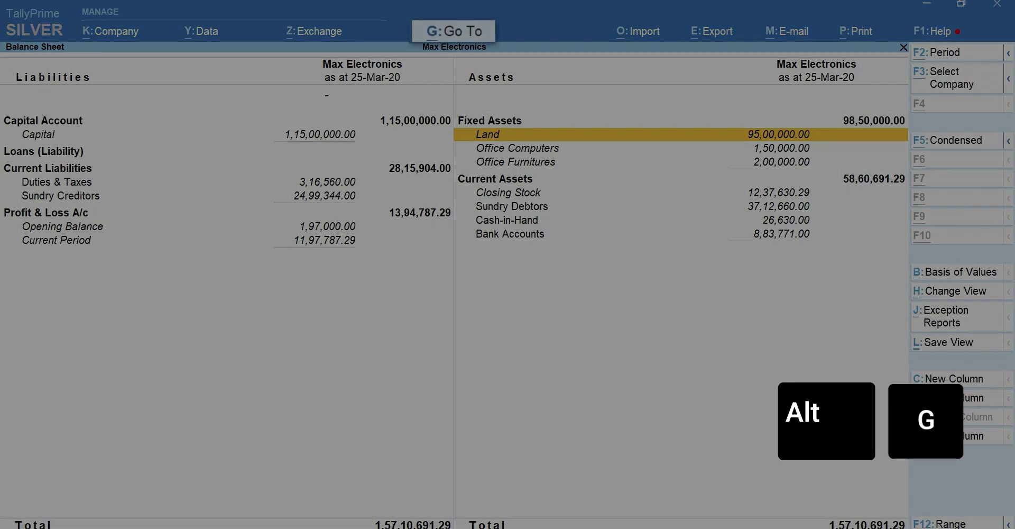
{"action": "key", "text": "Up"}
{"action": "key", "text": "Up"}
{"action": "key", "text": "Up"}
{"action": "key", "text": "Up"}
{"action": "key", "text": "Up"}
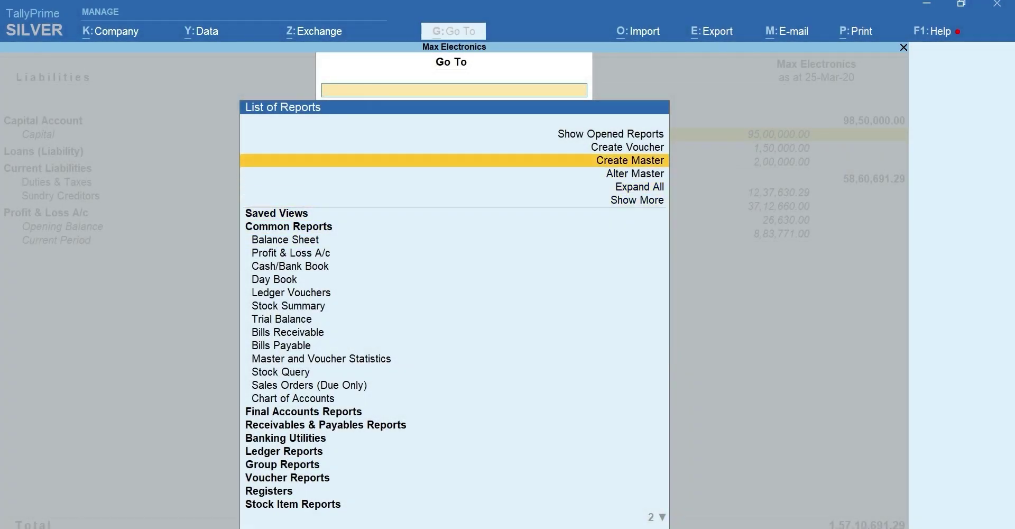
{"action": "key", "text": "Return"}
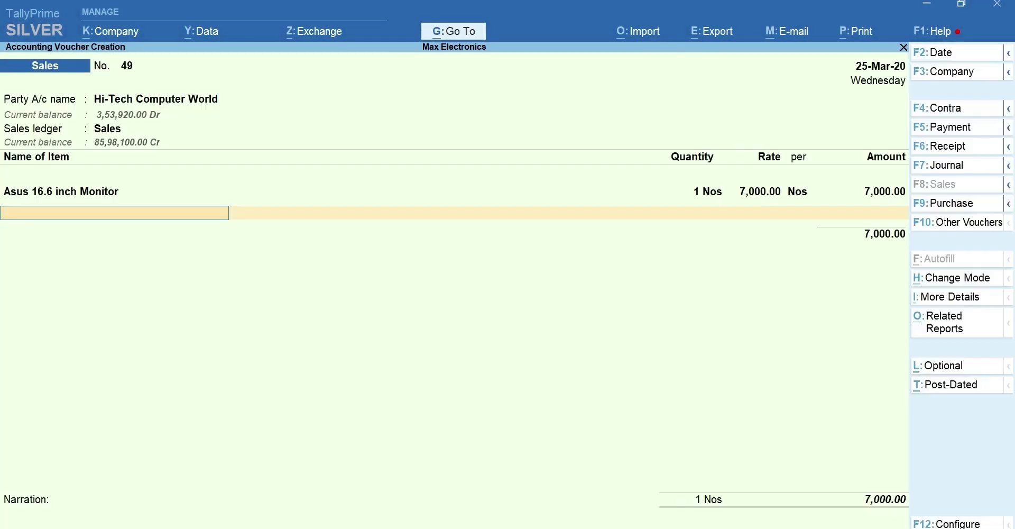
Save the Hi-Tech Computer World sales voucher for 1 Nos Asus 16.6 inch Monitor at 7,000.00, and return to the Balance Sheet.
{"action": "key", "text": "Return"}
{"action": "key", "text": "Return"}
{"action": "key", "text": "Return"}
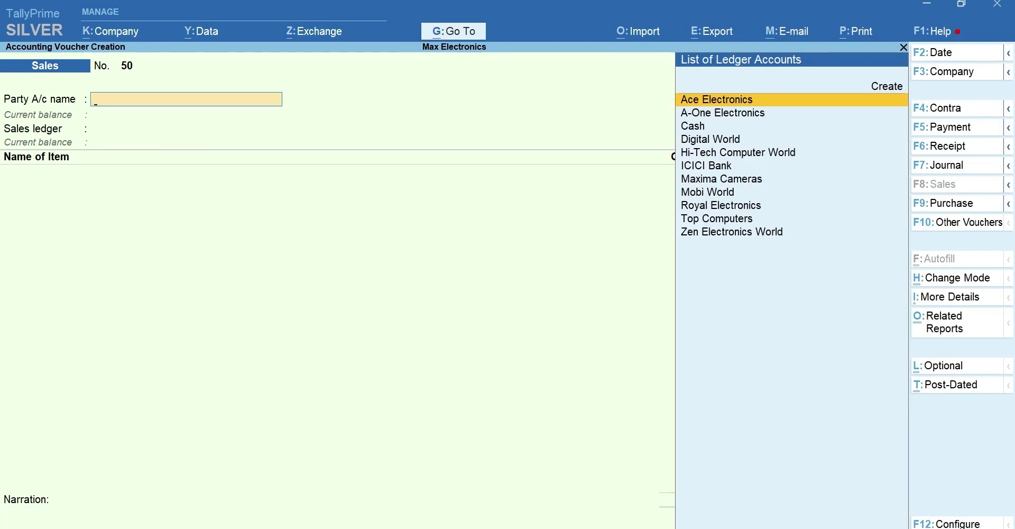
{"action": "key", "text": "Escape"}
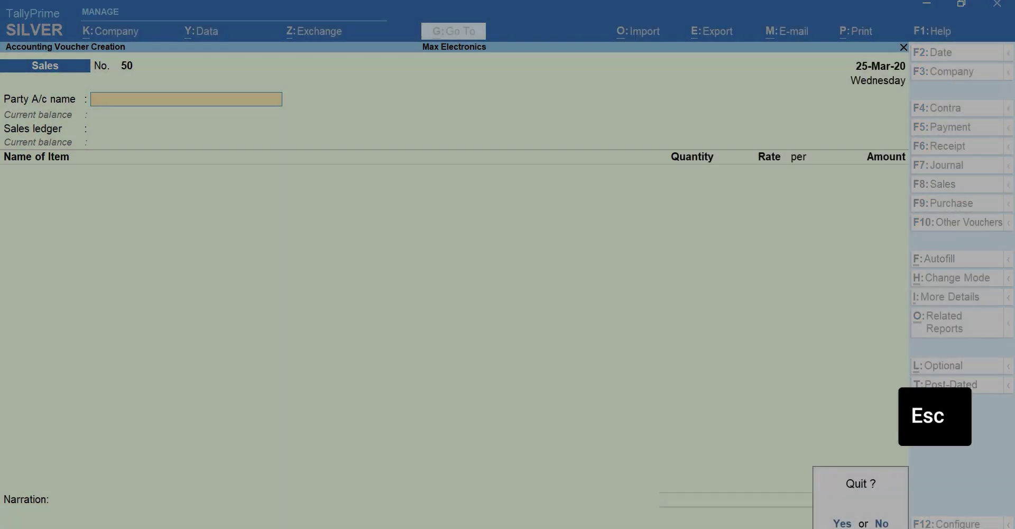
{"action": "key", "text": "y"}
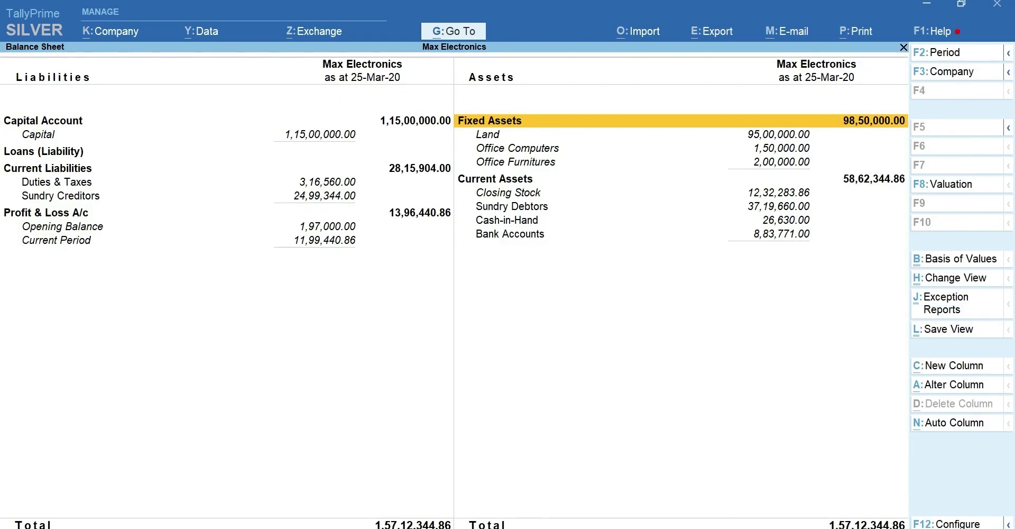